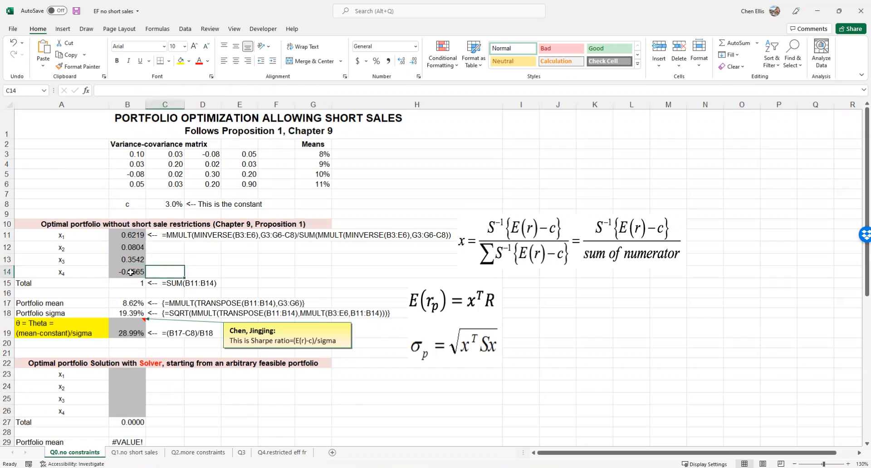
Examine the closed-form weights for x1 to x4 in B11:B14 and the empty Solver weight cells B23:B26
{"action": "left_click", "coordinate": [131, 384]}
{"action": "left_click_drag", "start_coordinate": [128, 375], "coordinate": [128, 411]}
{"action": "left_click_drag", "start_coordinate": [139, 237], "coordinate": [135, 273]}
{"action": "left_click", "coordinate": [159, 247]}
{"action": "left_click_drag", "start_coordinate": [139, 234], "coordinate": [136, 274]}
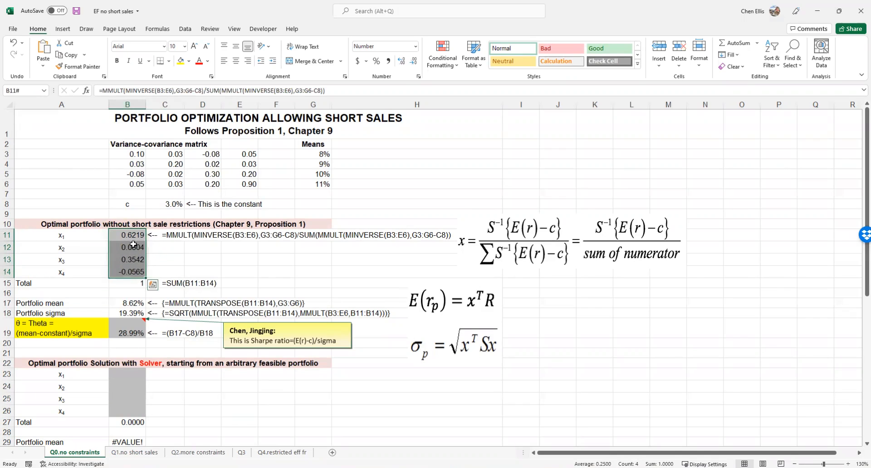
{"action": "left_click", "coordinate": [129, 369]}
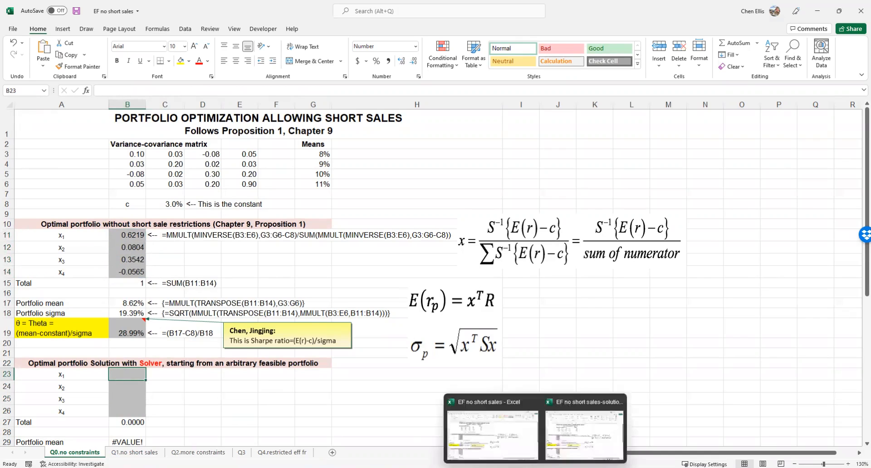
Switch to PowerPoint to review the unconstrained optimization slide of the EF no short sales deck, and return to the Excel workbook
{"action": "left_click", "coordinate": [555, 467]}
{"action": "left_click", "coordinate": [529, 443]}
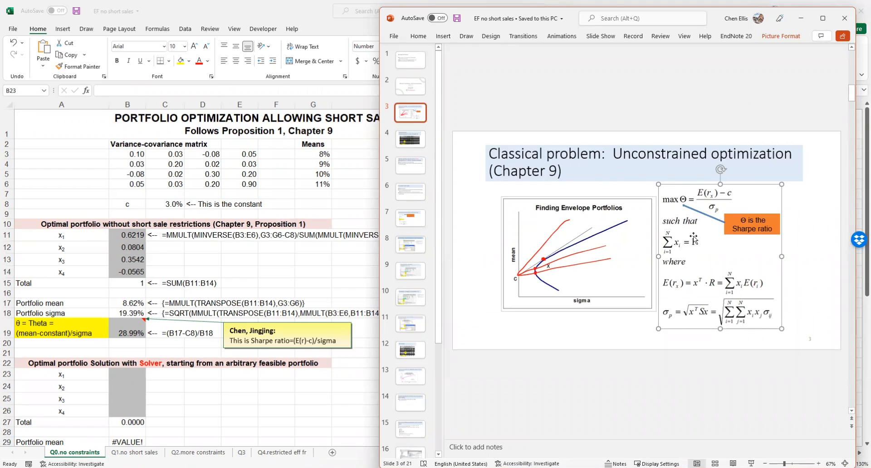
{"action": "left_click", "coordinate": [221, 368]}
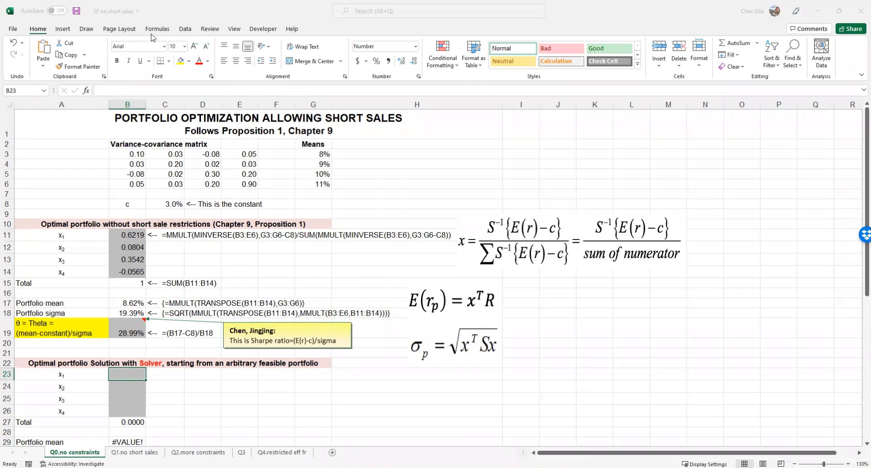
{"action": "left_click", "coordinate": [185, 29]}
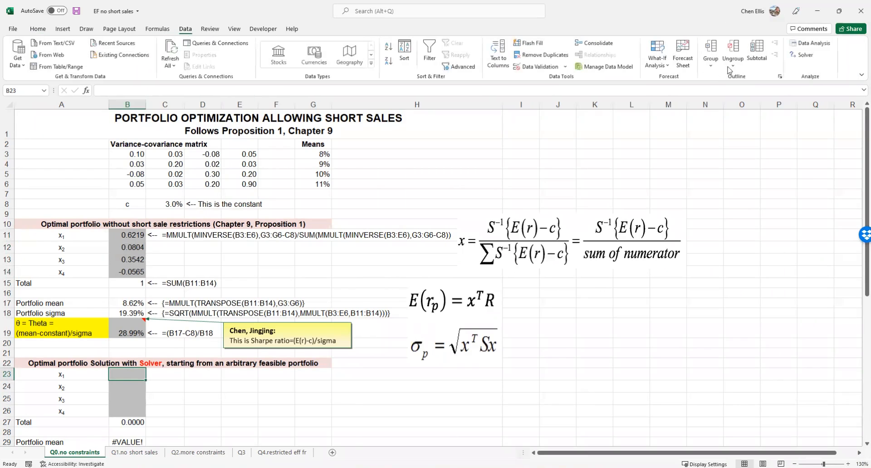
{"action": "left_click", "coordinate": [803, 55]}
{"action": "scroll", "coordinate": [261, 238], "scroll_direction": "up", "scroll_amount": 3}
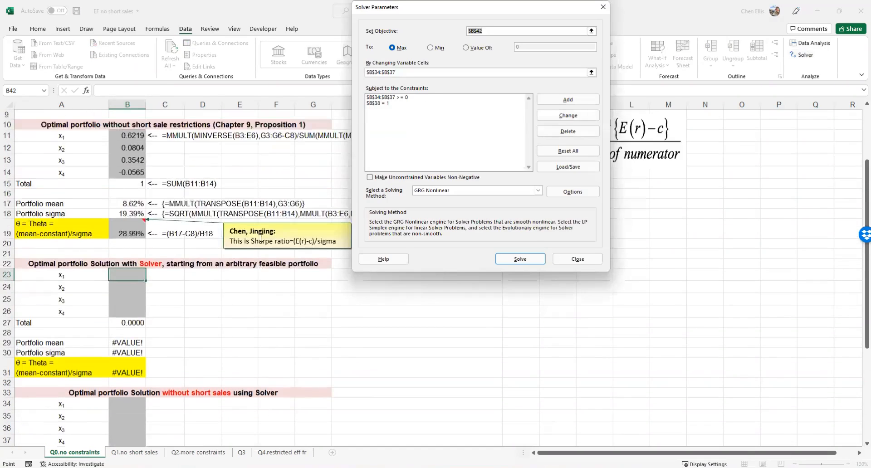
{"action": "scroll", "coordinate": [232, 225], "scroll_direction": "up", "scroll_amount": 1}
{"action": "scroll", "coordinate": [233, 225], "scroll_direction": "down", "scroll_amount": 1}
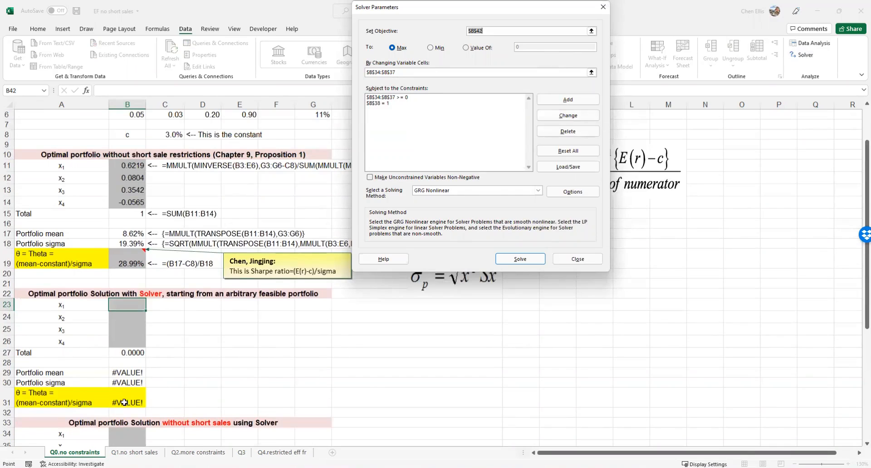
{"action": "left_click", "coordinate": [577, 258]}
Enter 0.25 as the starting weight for x1 in B23 and fill it down through x4 in B26
{"action": "type", "text": "0.25"}
{"action": "key", "text": "Return"}
{"action": "left_click", "coordinate": [141, 305]}
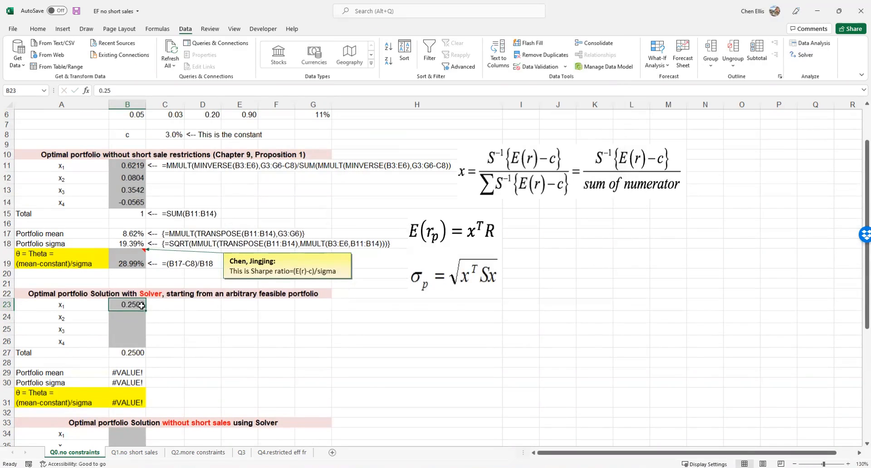
{"action": "left_click_drag", "start_coordinate": [147, 311], "coordinate": [146, 342]}
{"action": "left_click", "coordinate": [199, 332]}
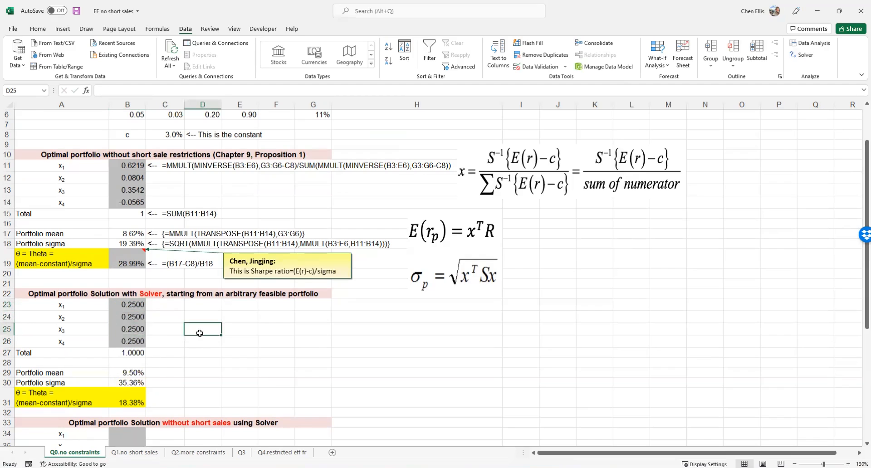
Inspect the formulas for the total, portfolio mean, portfolio sigma and Theta in B27 and B29:B31 without changing them
{"action": "double_click", "coordinate": [119, 352]}
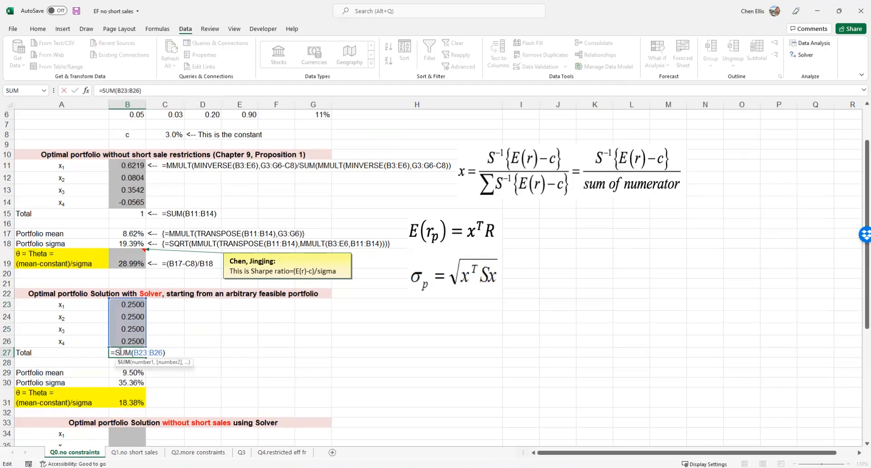
{"action": "key", "text": "Escape"}
{"action": "double_click", "coordinate": [131, 354]}
{"action": "key", "text": "Escape"}
{"action": "left_click", "coordinate": [159, 358]}
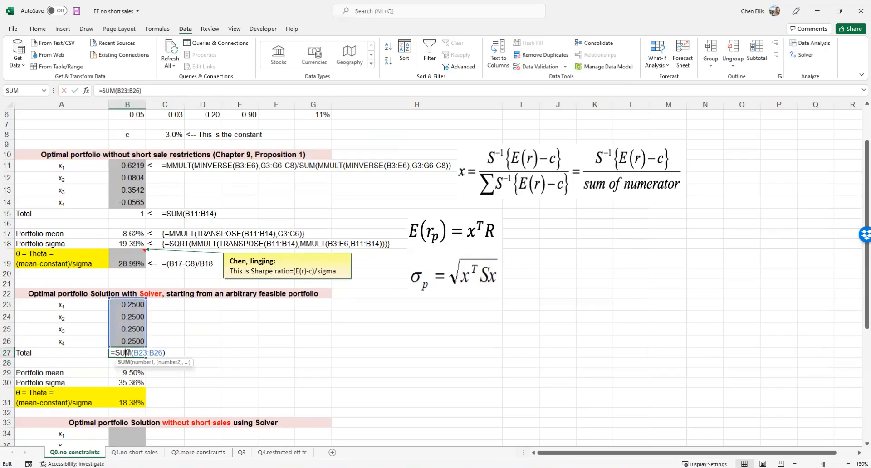
{"action": "double_click", "coordinate": [127, 374]}
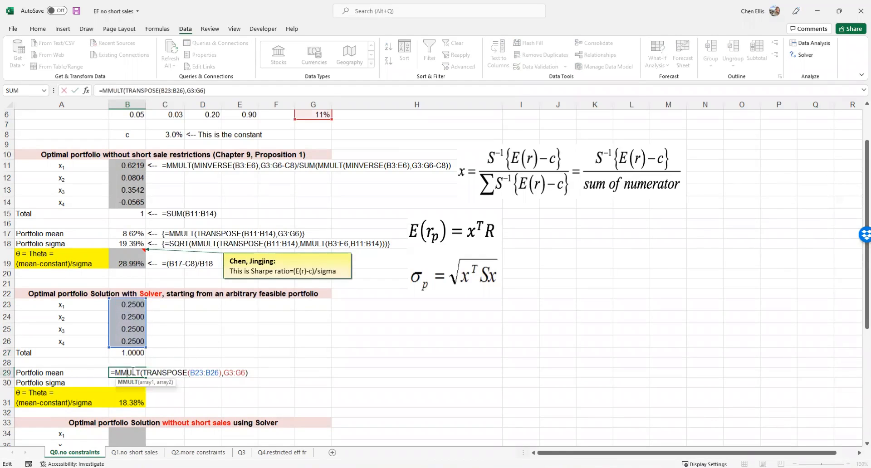
{"action": "scroll", "coordinate": [127, 368], "scroll_direction": "up", "scroll_amount": 2}
{"action": "scroll", "coordinate": [127, 368], "scroll_direction": "down", "scroll_amount": 3}
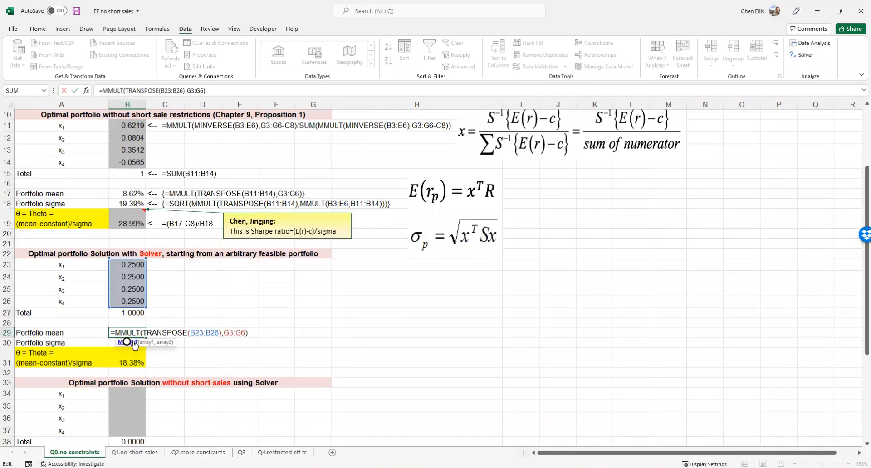
{"action": "scroll", "coordinate": [127, 401], "scroll_direction": "up", "scroll_amount": 2}
{"action": "double_click", "coordinate": [127, 401]}
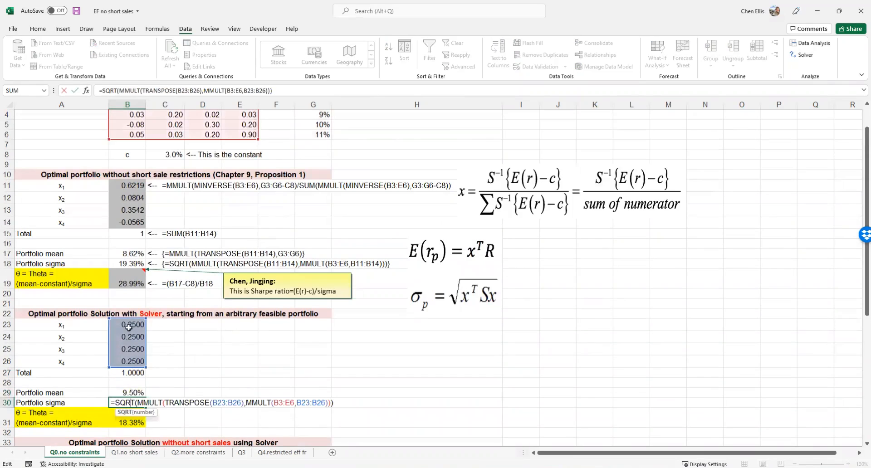
{"action": "key", "text": "Return"}
{"action": "double_click", "coordinate": [112, 414]}
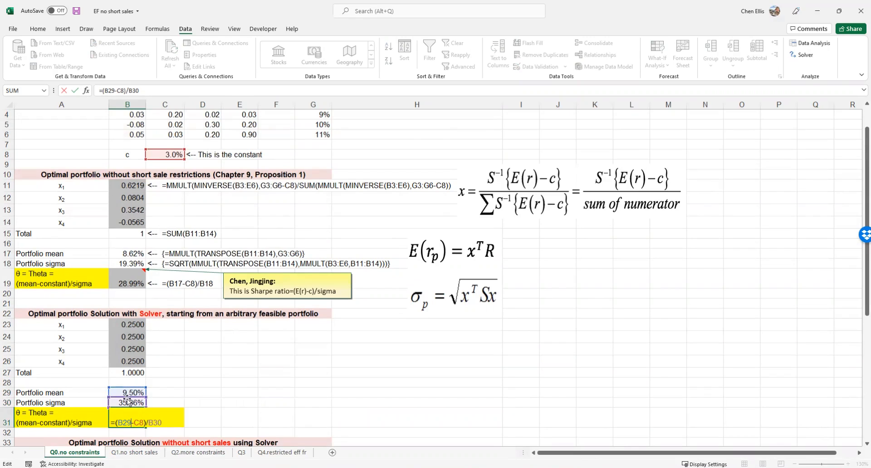
{"action": "key", "text": "ctrl+Return"}
{"action": "left_click", "coordinate": [202, 417]}
Open Solver, check the optimization slide in PowerPoint, and set the objective to the Theta cell $B$31
{"action": "left_click", "coordinate": [135, 335]}
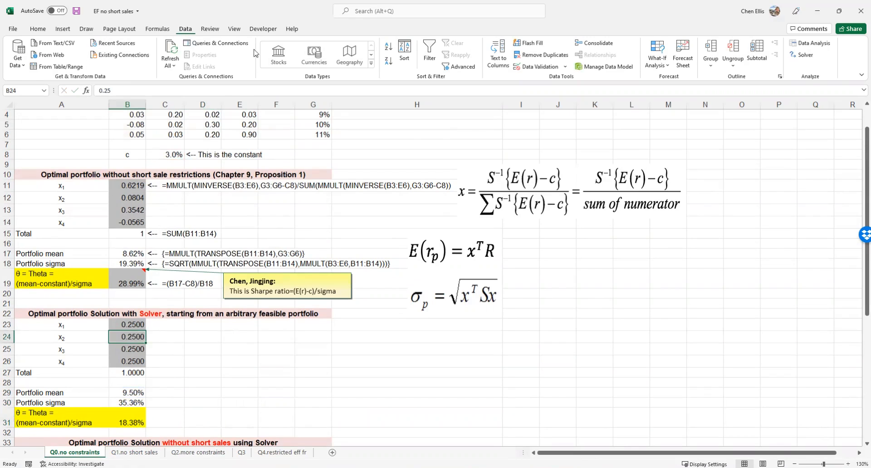
{"action": "left_click", "coordinate": [803, 54]}
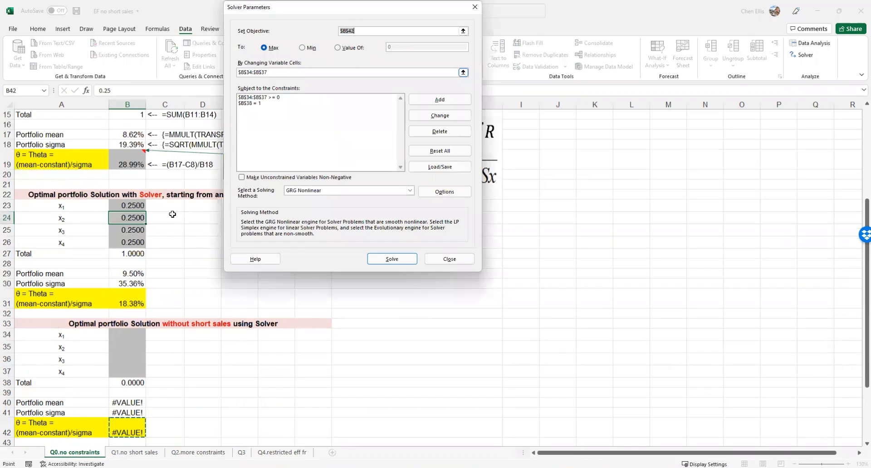
{"action": "scroll", "coordinate": [134, 380], "scroll_direction": "up", "scroll_amount": 3}
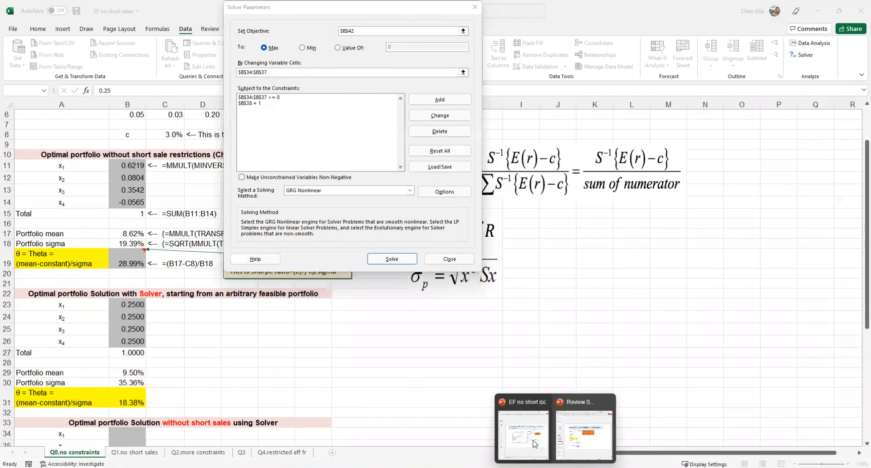
{"action": "left_click", "coordinate": [534, 438]}
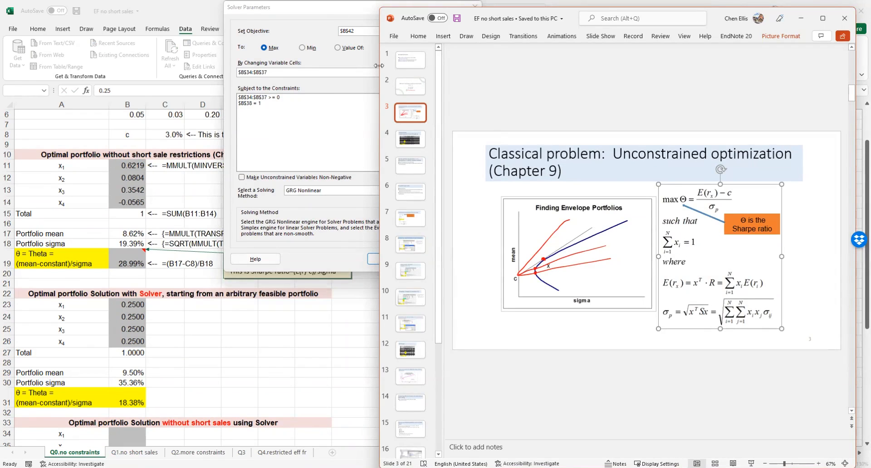
{"action": "left_click", "coordinate": [345, 18]}
{"action": "left_click", "coordinate": [127, 301]}
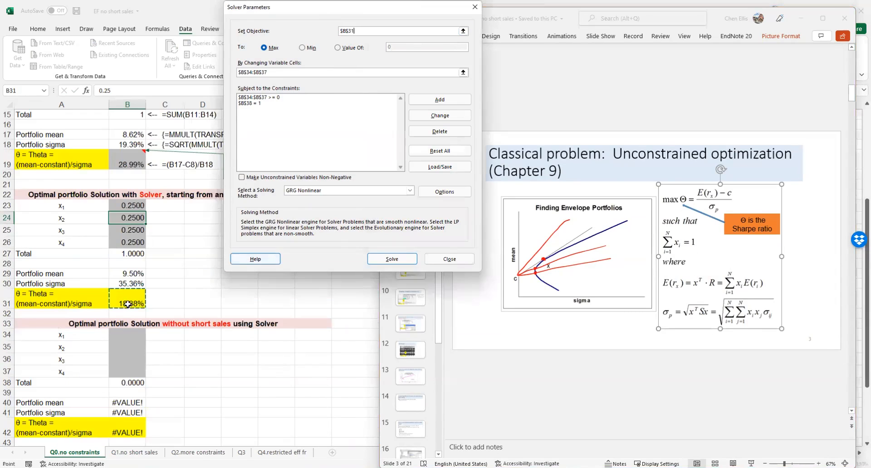
{"action": "scroll", "coordinate": [162, 338], "scroll_direction": "up", "scroll_amount": 2}
{"action": "scroll", "coordinate": [164, 352], "scroll_direction": "up", "scroll_amount": 1}
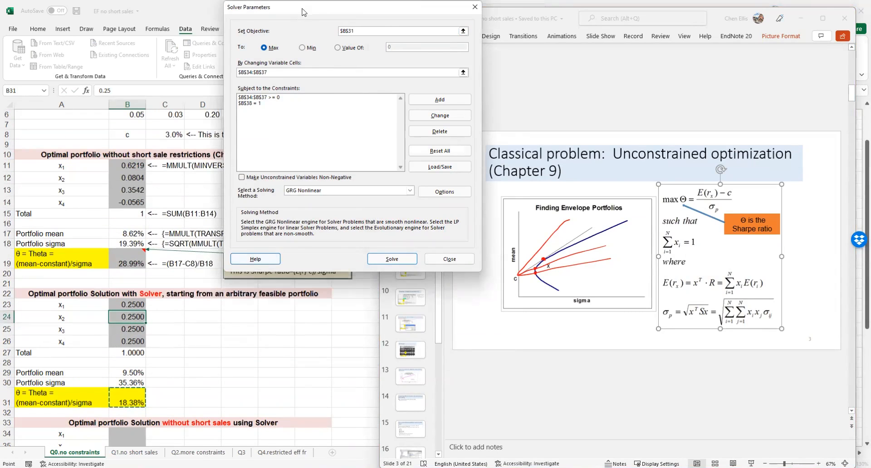
Set Solver's changing variable cells to the four weights in $B$23:$B$26
{"action": "left_click_drag", "start_coordinate": [303, 11], "coordinate": [328, 85]}
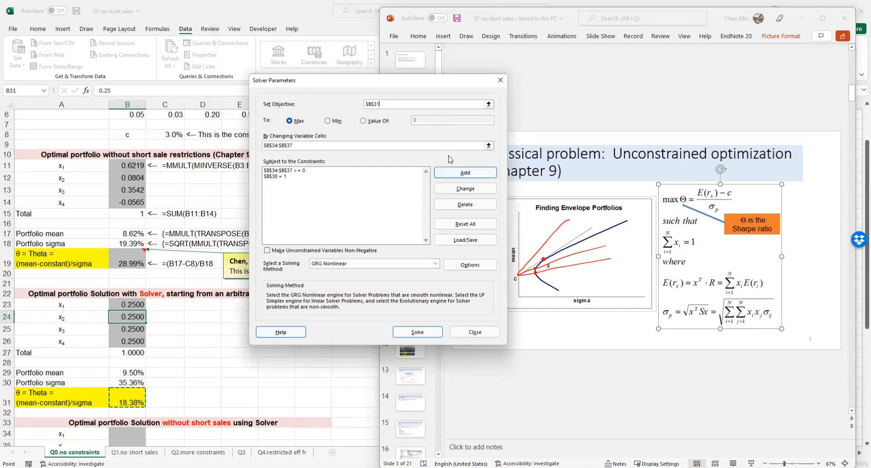
{"action": "left_click", "coordinate": [488, 145]}
{"action": "left_click_drag", "start_coordinate": [138, 274], "coordinate": [138, 312]}
{"action": "left_click", "coordinate": [759, 92]}
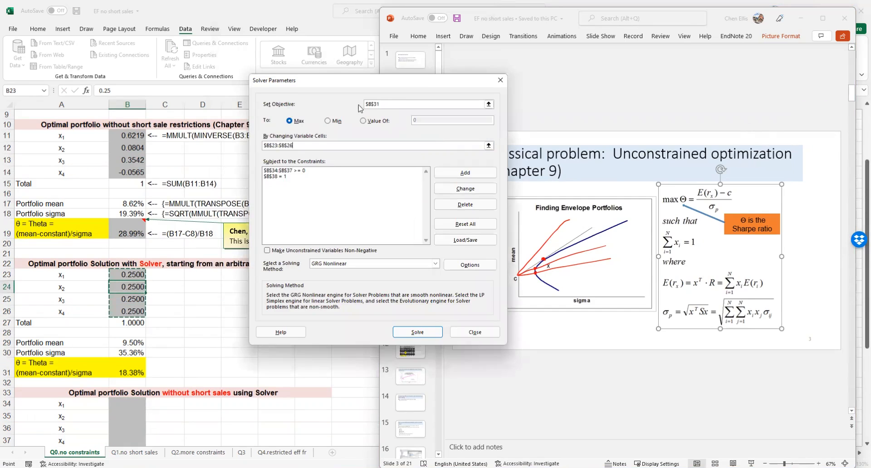
Delete the $B$34:$B$37 >= 0 constraint from Solver and minimize the PowerPoint window
{"action": "left_click", "coordinate": [302, 172]}
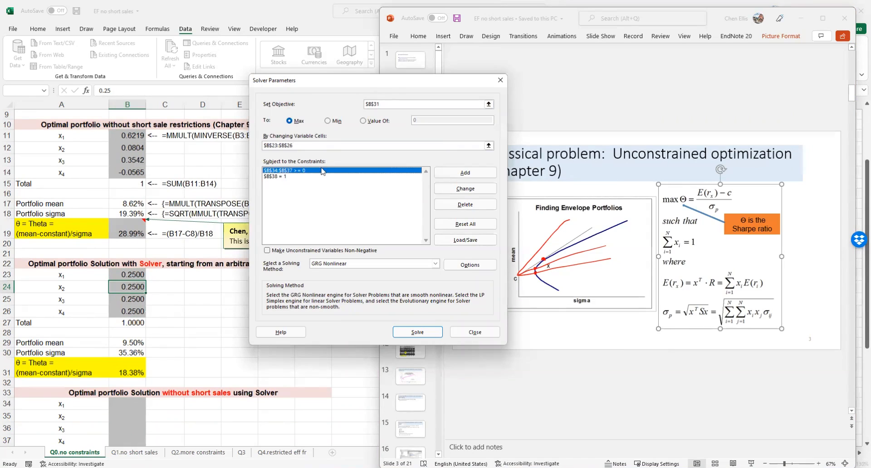
{"action": "left_click", "coordinate": [463, 204]}
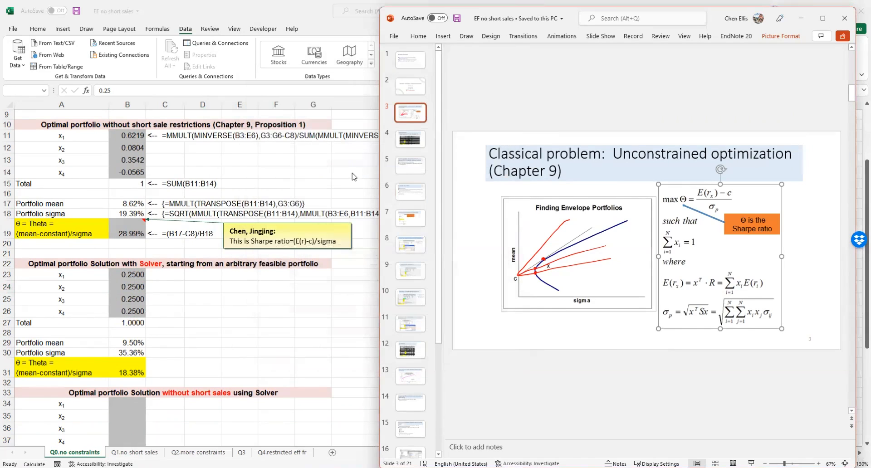
{"action": "left_click", "coordinate": [800, 18]}
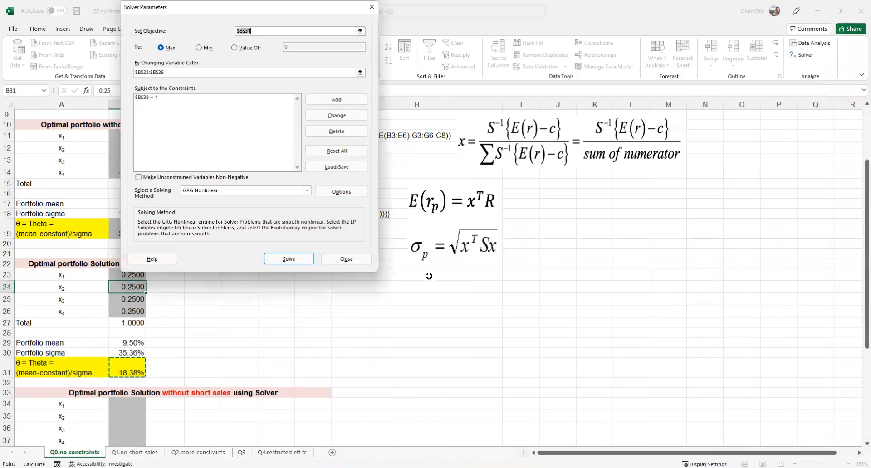
{"action": "left_click", "coordinate": [209, 123]}
{"action": "left_click_drag", "start_coordinate": [202, 14], "coordinate": [280, 61]}
Check the slide's sum-of-weights condition and change the remaining Solver constraint to $B$27 = 1
{"action": "left_click", "coordinate": [286, 144]}
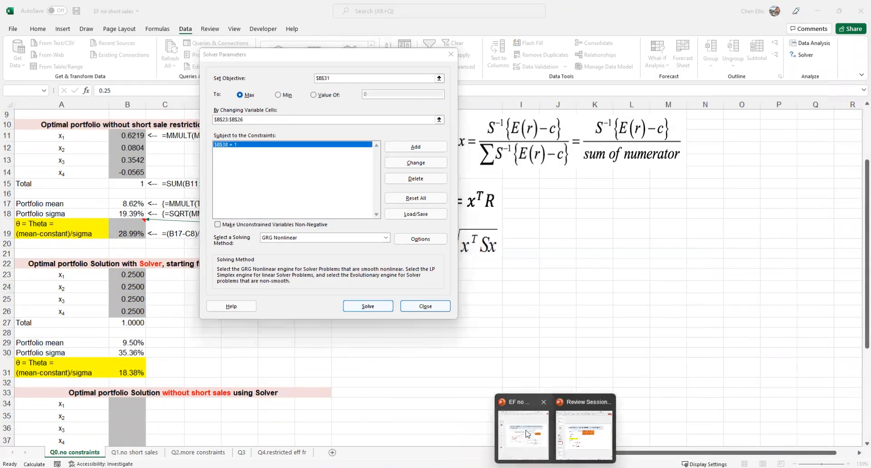
{"action": "left_click", "coordinate": [587, 422]}
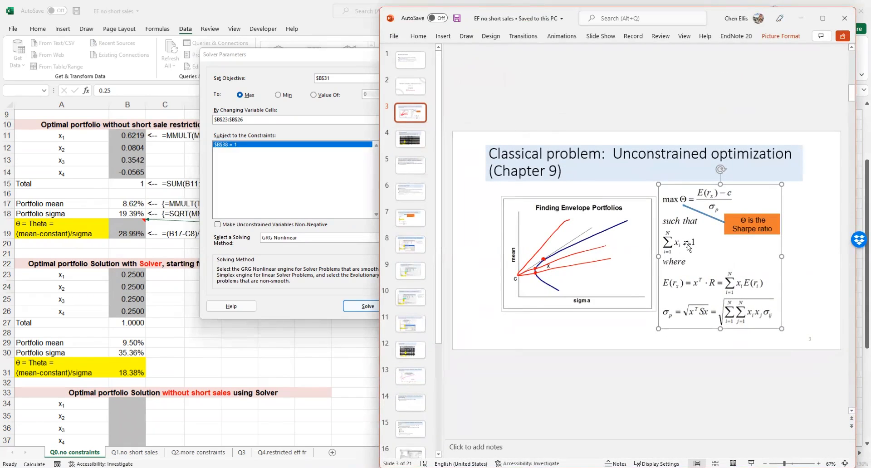
{"action": "left_click", "coordinate": [302, 60]}
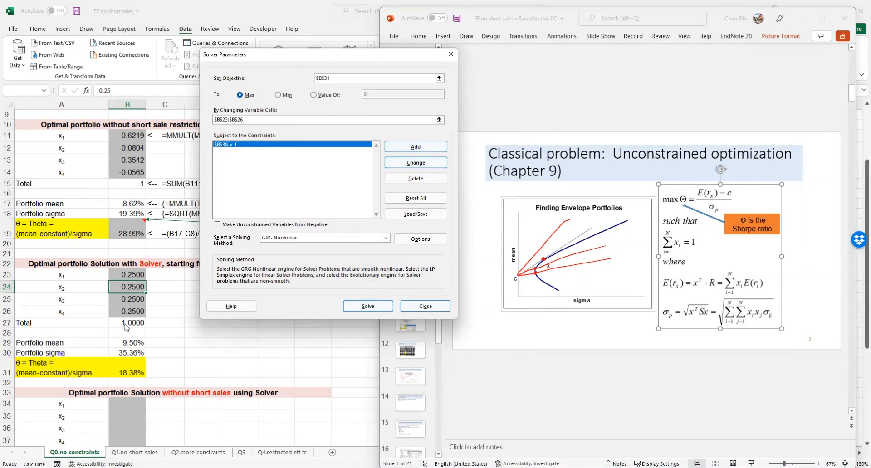
{"action": "left_click", "coordinate": [415, 162]}
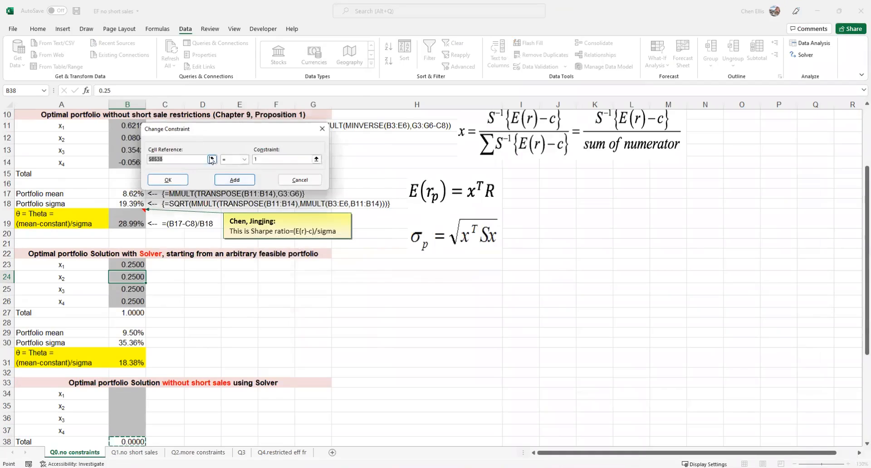
{"action": "left_click", "coordinate": [211, 158]}
{"action": "left_click", "coordinate": [126, 317]}
{"action": "left_click", "coordinate": [511, 140]}
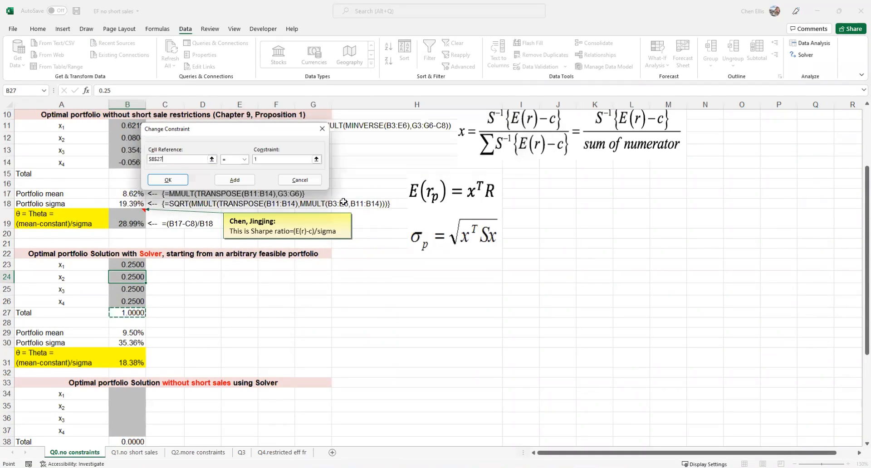
{"action": "left_click", "coordinate": [154, 180]}
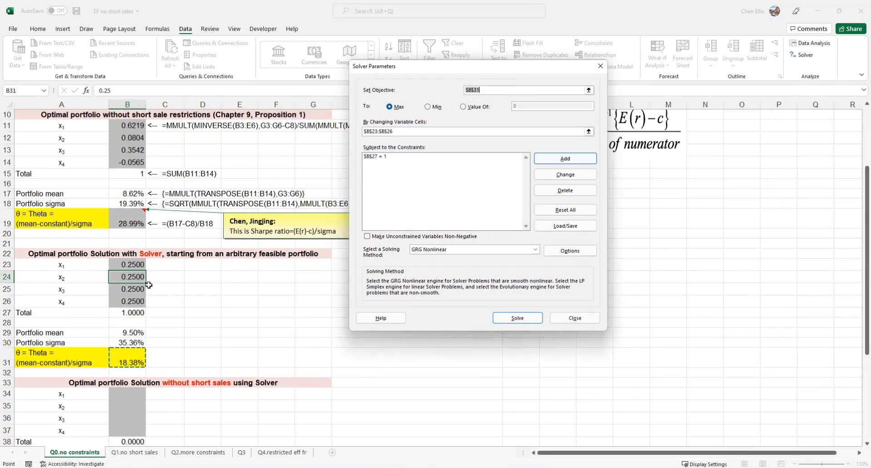
Run Solver with the GRG Nonlinear method and keep its solution in the weight cells B23:B26
{"action": "left_click", "coordinate": [522, 321]}
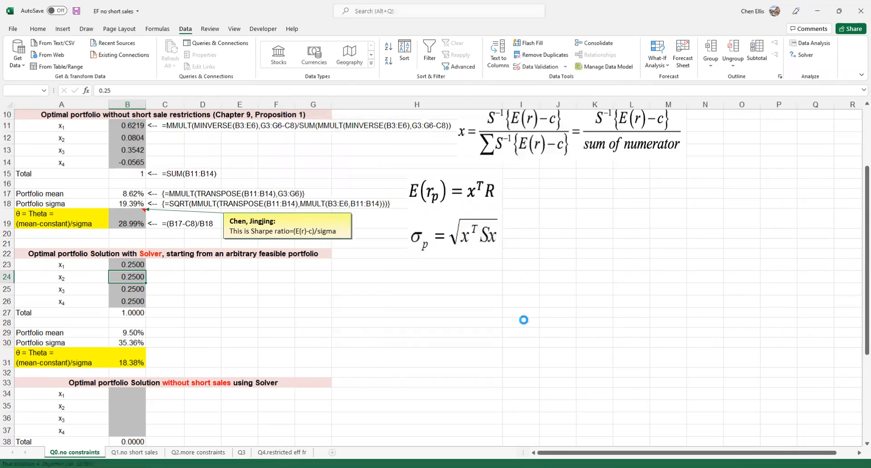
{"action": "left_click", "coordinate": [331, 258]}
{"action": "left_click", "coordinate": [135, 263]}
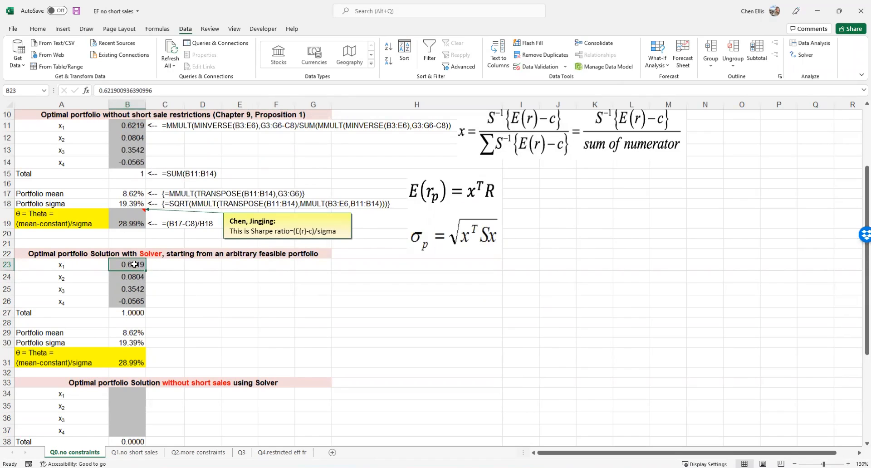
Compare the Solver weights in B23:B26 with the closed-form weights in B11:B14
{"action": "scroll", "coordinate": [136, 226], "scroll_direction": "up", "scroll_amount": 2}
{"action": "left_click_drag", "start_coordinate": [131, 185], "coordinate": [139, 210]}
{"action": "left_click", "coordinate": [165, 210]}
{"action": "scroll", "coordinate": [136, 226], "scroll_direction": "up", "scroll_amount": 1}
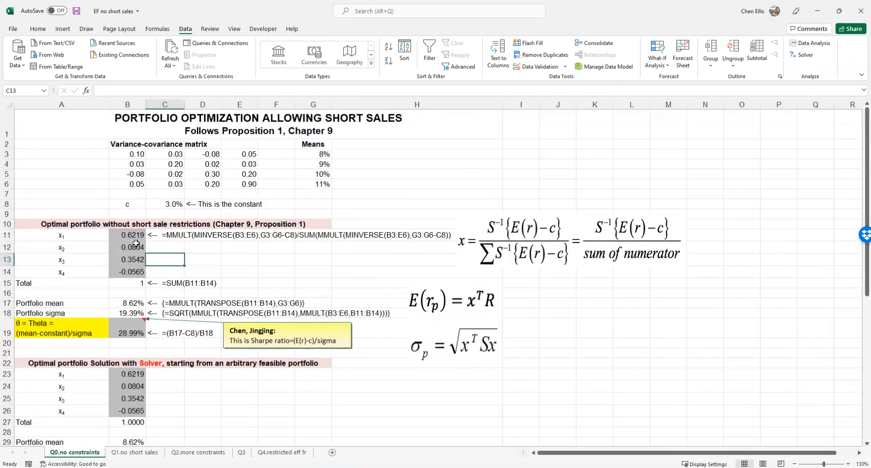
Examine the empty no-short-sales Solver section in rows 33 to 42 below the unconstrained solution
{"action": "scroll", "coordinate": [135, 247], "scroll_direction": "down", "scroll_amount": 5}
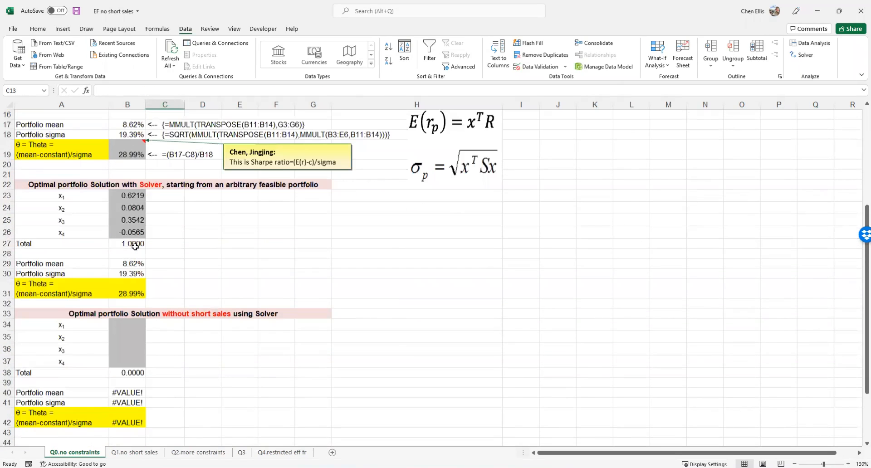
{"action": "scroll", "coordinate": [169, 284], "scroll_direction": "down", "scroll_amount": 2}
{"action": "scroll", "coordinate": [169, 285], "scroll_direction": "up", "scroll_amount": 1}
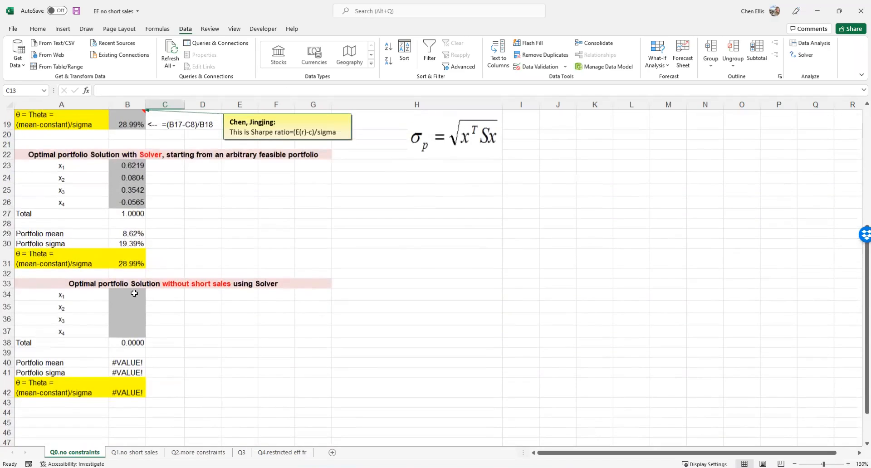
{"action": "left_click", "coordinate": [128, 295]}
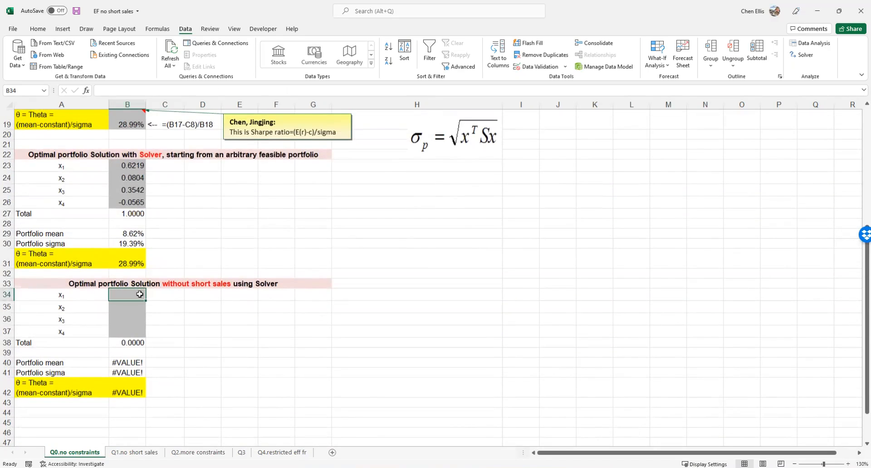
{"action": "scroll", "coordinate": [139, 296], "scroll_direction": "down", "scroll_amount": 2}
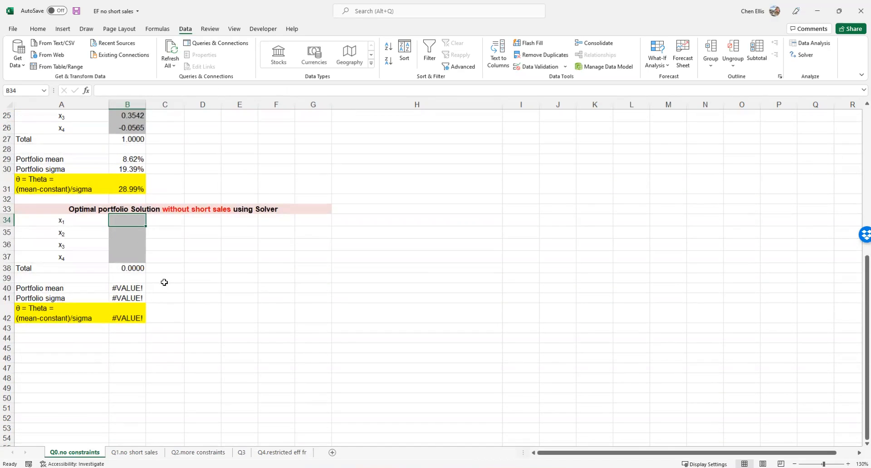
{"action": "scroll", "coordinate": [156, 242], "scroll_direction": "up", "scroll_amount": 2}
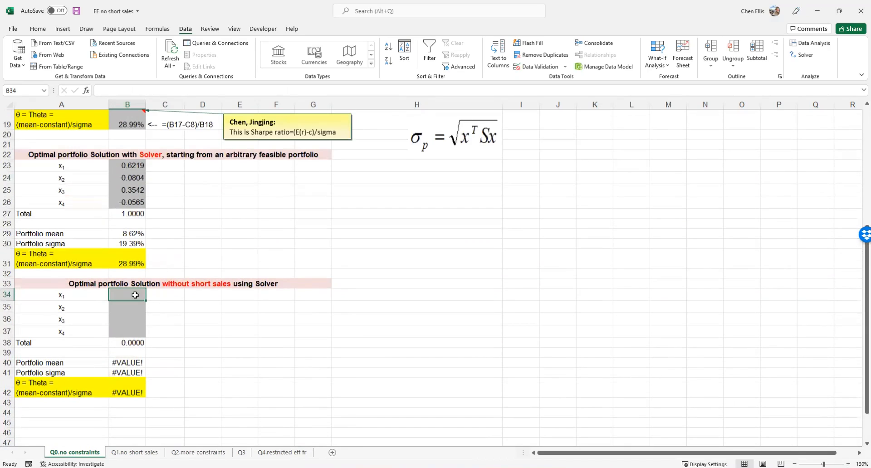
{"action": "double_click", "coordinate": [163, 281]}
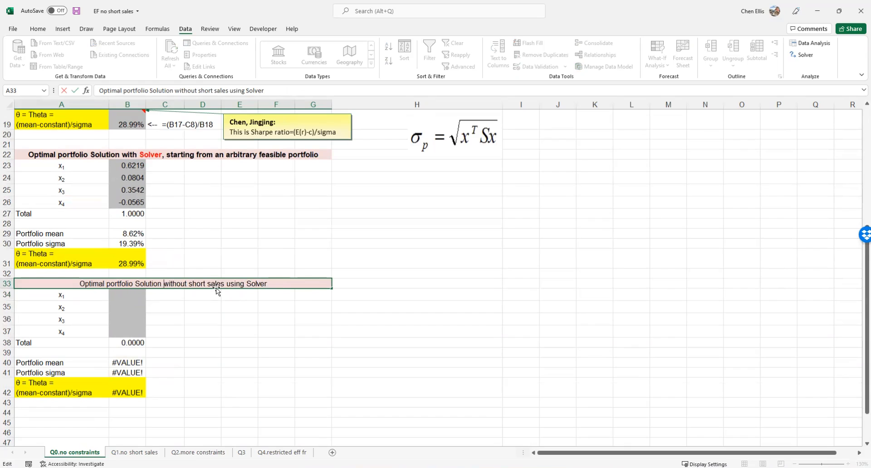
{"action": "key", "text": "Escape"}
Switch to PowerPoint and review the constraints on the slide "Constrained maximization: No short sales"
{"action": "left_click", "coordinate": [556, 467]}
{"action": "left_click", "coordinate": [581, 434]}
{"action": "left_click", "coordinate": [410, 181]}
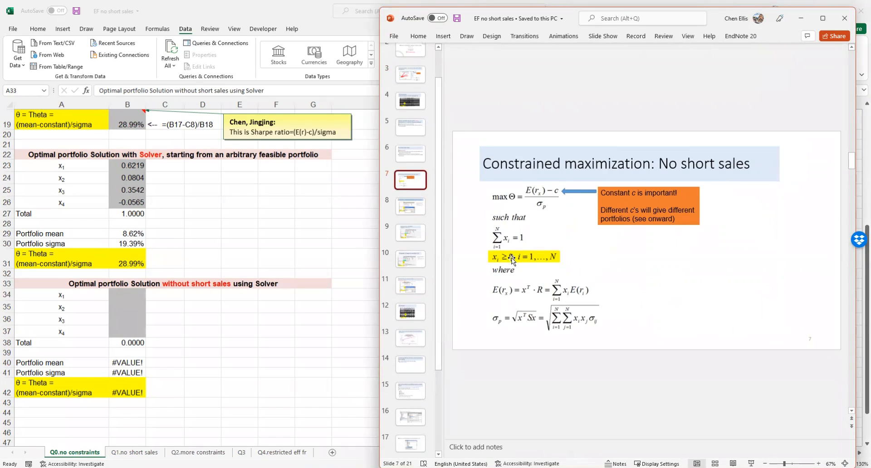
Return to Excel and fill the no-short-sales weights B34:B37 with starting values of 0.25
{"action": "left_click", "coordinate": [134, 302]}
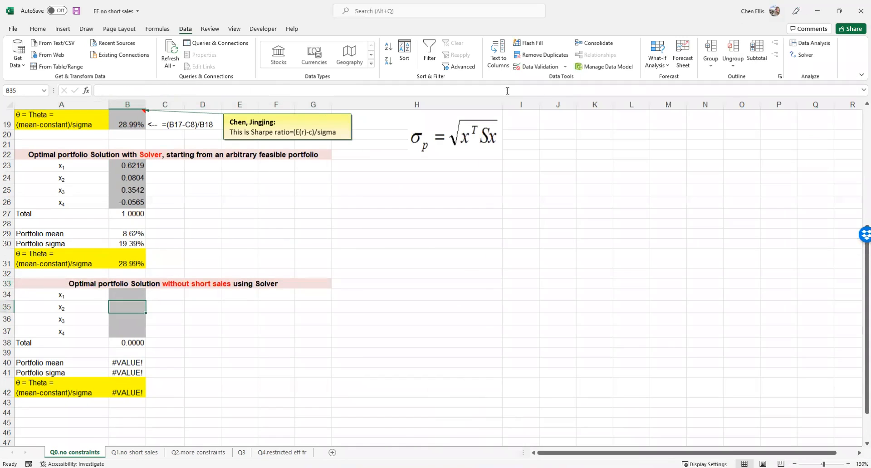
{"action": "left_click", "coordinate": [126, 293]}
{"action": "type", "text": "0.25"}
{"action": "key", "text": "Return"}
{"action": "left_click", "coordinate": [126, 290]}
{"action": "left_click_drag", "start_coordinate": [145, 300], "coordinate": [145, 337]}
{"action": "left_click", "coordinate": [175, 315]}
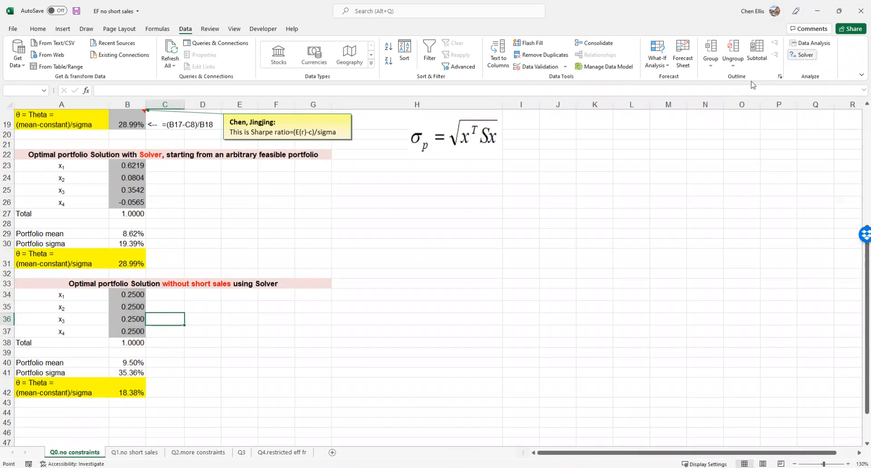
Open Solver, pick B42 as the objective cell and set the changing variable cells to $B$34:$B$37
{"action": "left_click", "coordinate": [805, 54]}
{"action": "left_click", "coordinate": [404, 106]}
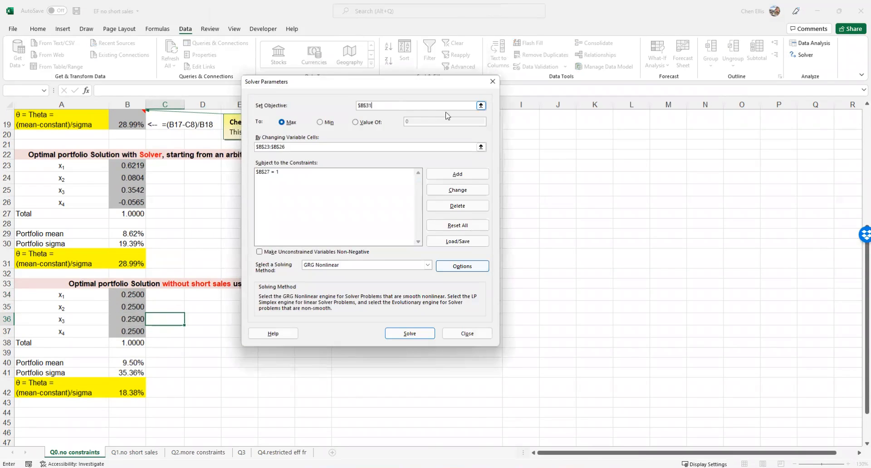
{"action": "left_click", "coordinate": [480, 105]}
{"action": "left_click", "coordinate": [134, 388]}
{"action": "left_click", "coordinate": [751, 93]}
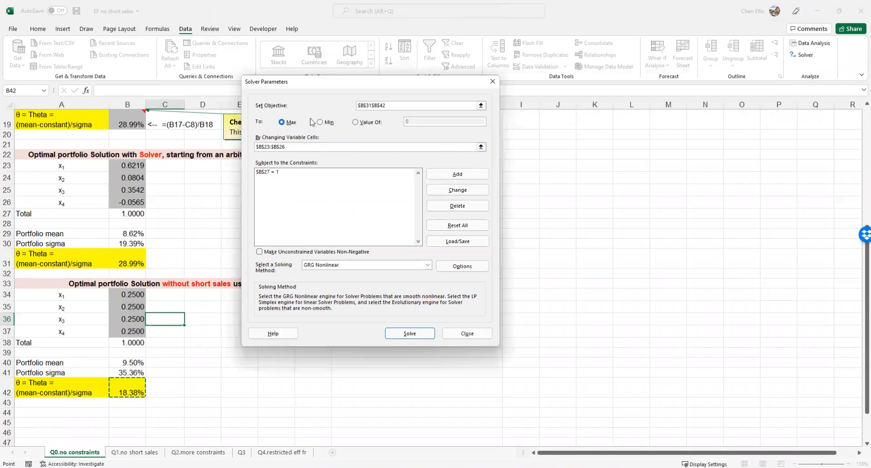
{"action": "left_click", "coordinate": [480, 146]}
{"action": "left_click", "coordinate": [480, 147]}
{"action": "left_click_drag", "start_coordinate": [123, 294], "coordinate": [132, 331]}
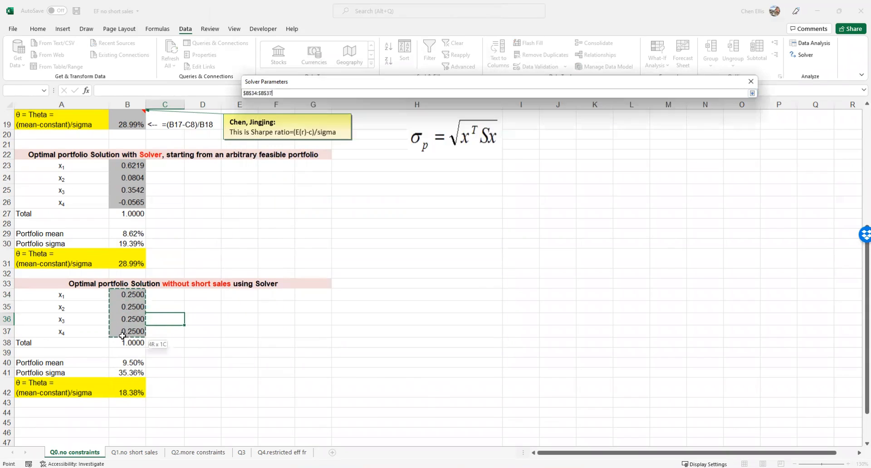
{"action": "left_click", "coordinate": [752, 93]}
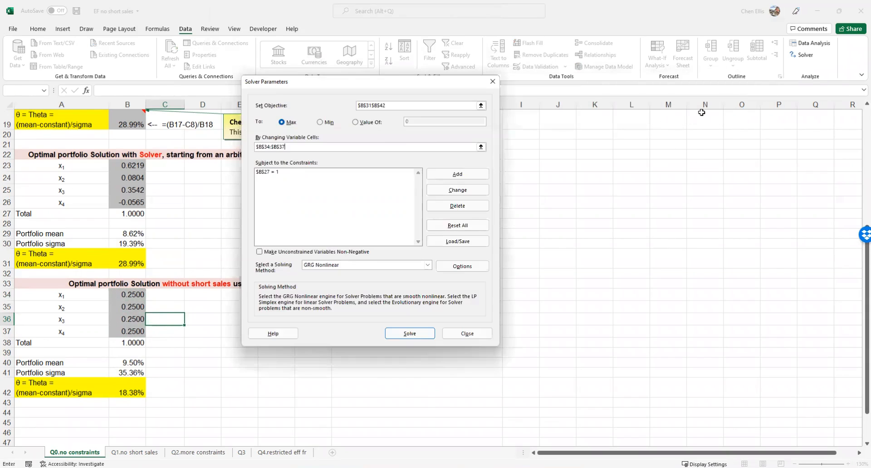
Dismiss the formula error and correct the Solver objective reference to $B$42 only
{"action": "left_click", "coordinate": [290, 172]}
{"action": "left_click", "coordinate": [457, 175]}
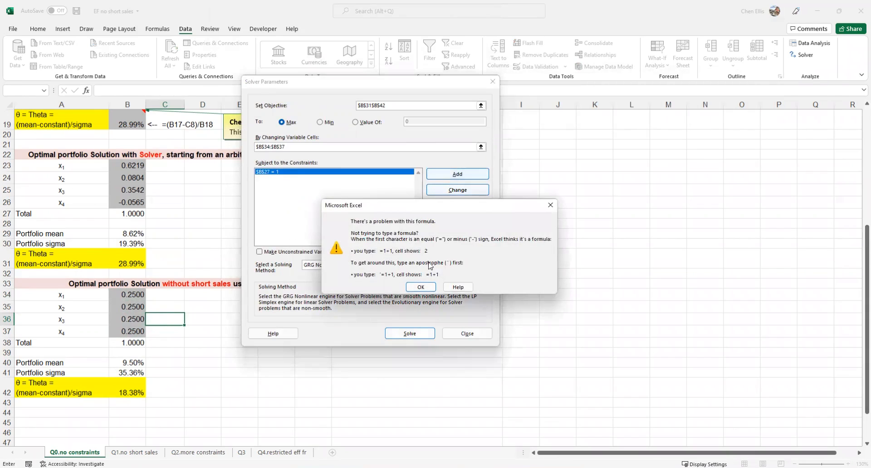
{"action": "left_click", "coordinate": [422, 287]}
{"action": "left_click", "coordinate": [394, 148]}
{"action": "left_click_drag", "start_coordinate": [372, 106], "coordinate": [338, 109]}
{"action": "key", "text": "BackSpace"}
Add the no-short-sales constraint $B$34:$B$37 >= 0 to Solver
{"action": "left_click", "coordinate": [456, 177]}
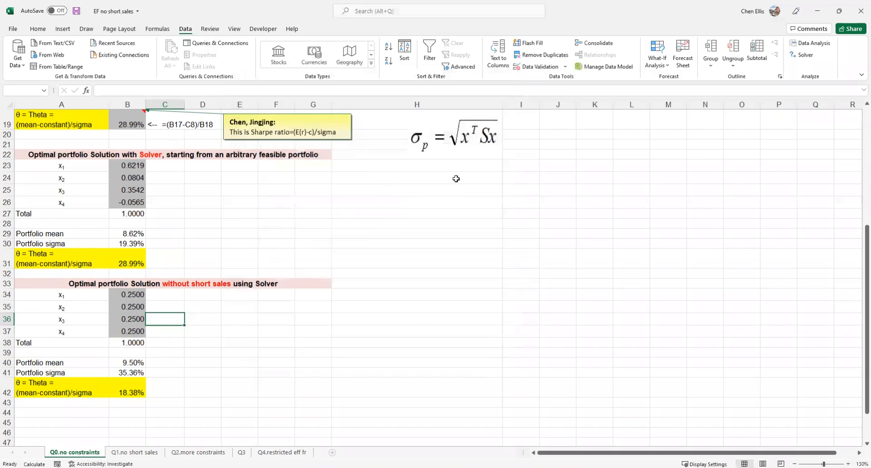
{"action": "left_click_drag", "start_coordinate": [127, 291], "coordinate": [126, 332]}
{"action": "left_click", "coordinate": [286, 186]}
{"action": "left_click", "coordinate": [279, 208]}
{"action": "left_click", "coordinate": [313, 187]}
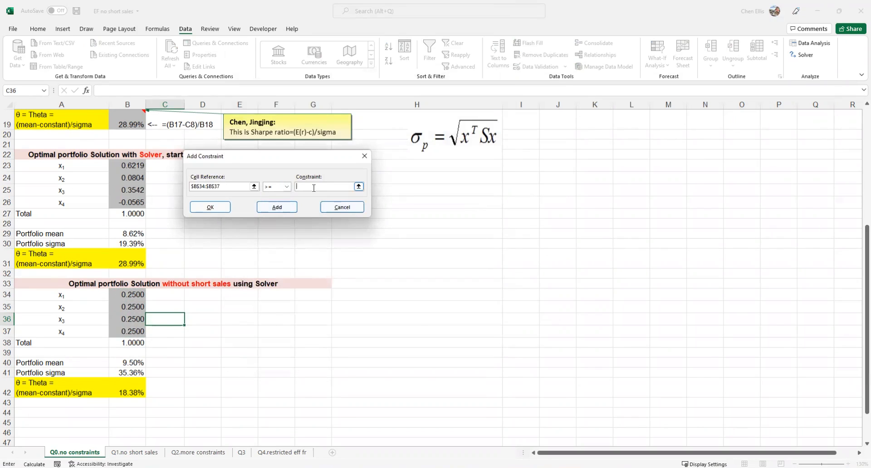
{"action": "left_click", "coordinate": [210, 207]}
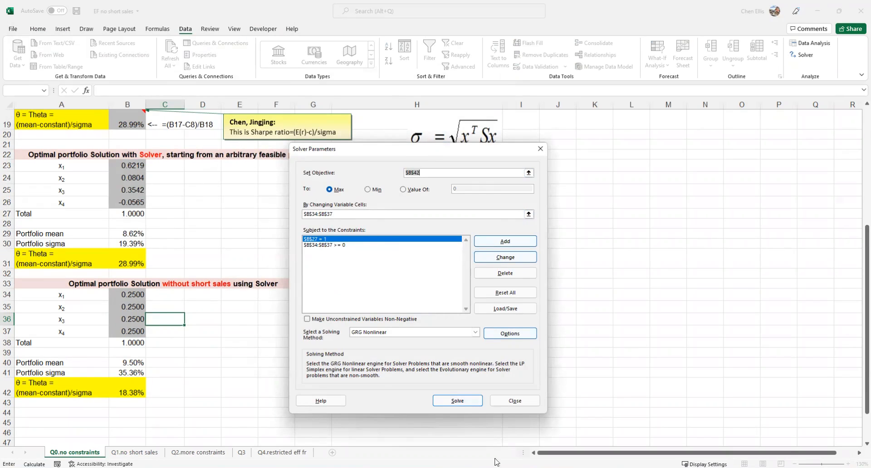
Try to solve for the no-short-sales weights, keep the Solver solution and inspect the value in B34
{"action": "left_click", "coordinate": [462, 401]}
{"action": "left_click", "coordinate": [346, 260]}
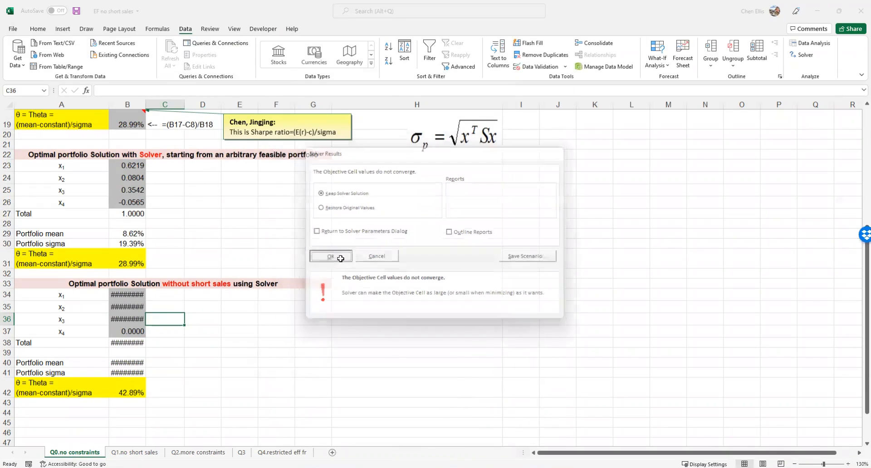
{"action": "left_click", "coordinate": [171, 330]}
{"action": "left_click", "coordinate": [129, 292]}
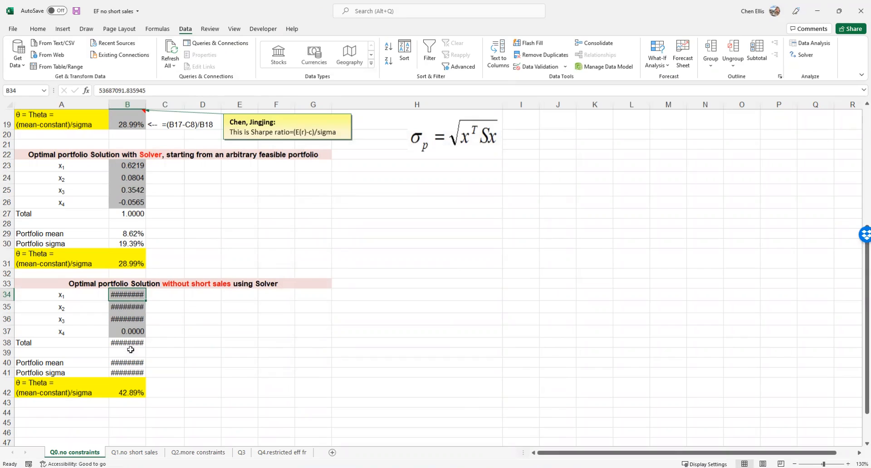
Change the Solver constraint on $B$27 to $B$38 = 1, rerun Solver and close its results
{"action": "left_click", "coordinate": [803, 55]}
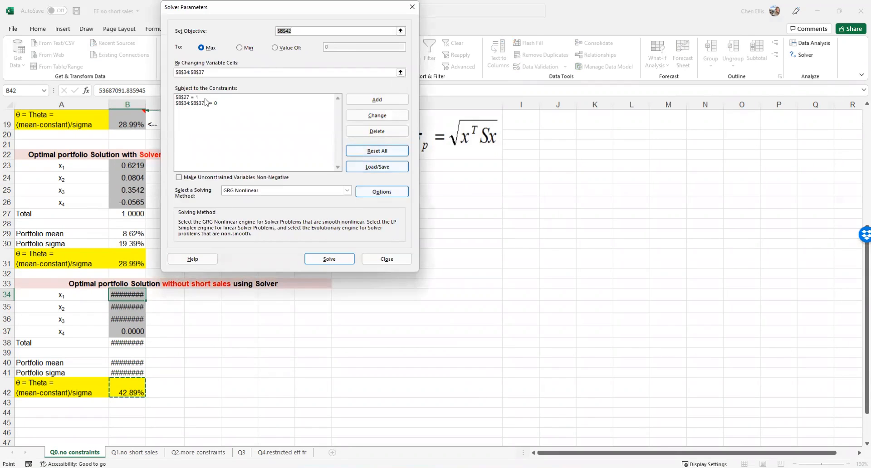
{"action": "left_click", "coordinate": [201, 98]}
{"action": "left_click_drag", "start_coordinate": [253, 12], "coordinate": [391, 174]}
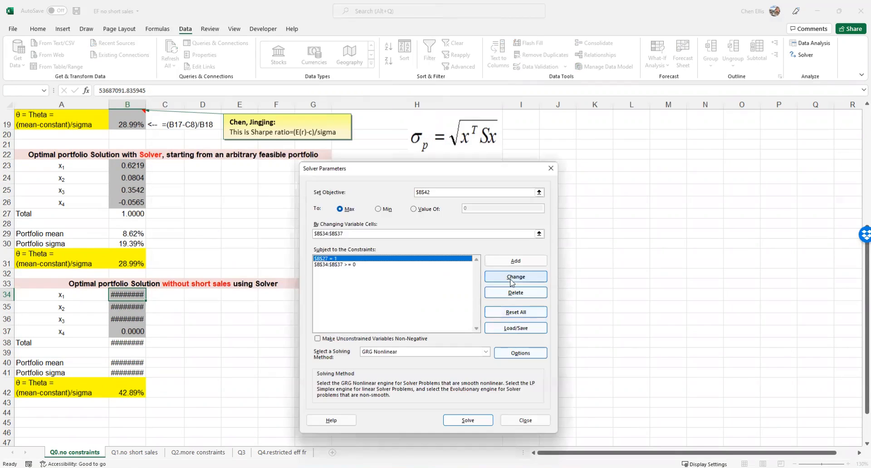
{"action": "left_click", "coordinate": [516, 276]}
{"action": "left_click", "coordinate": [125, 344]}
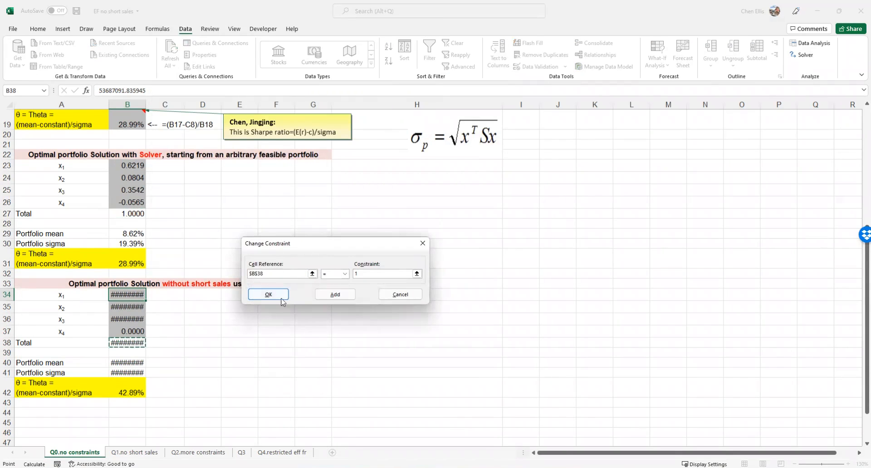
{"action": "left_click", "coordinate": [268, 294]}
{"action": "left_click_drag", "start_coordinate": [186, 12], "coordinate": [378, 91]}
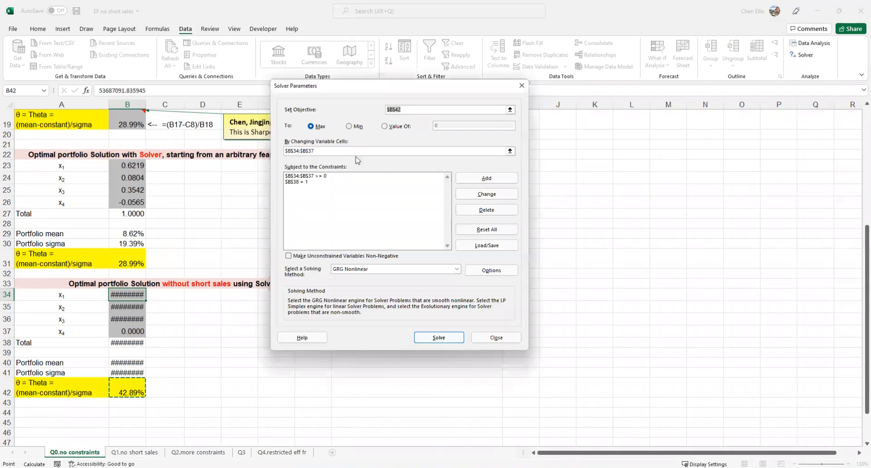
{"action": "left_click", "coordinate": [444, 338]}
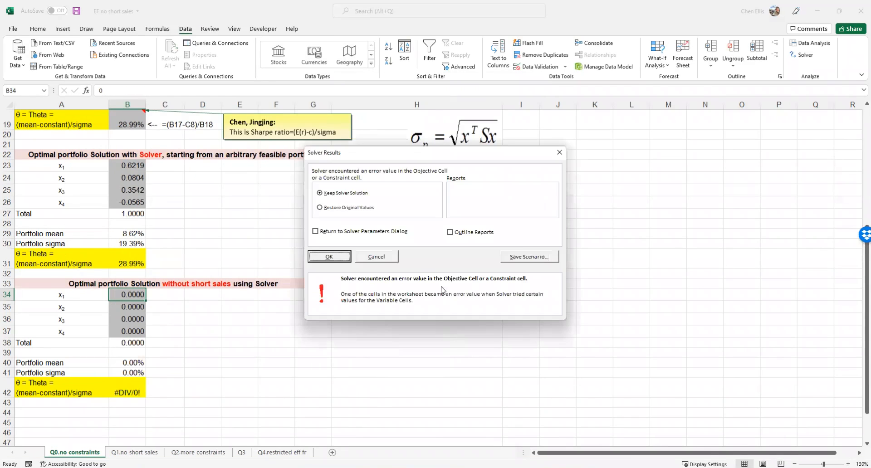
{"action": "left_click", "coordinate": [339, 258]}
Reset the no-short-sales weights B34:B37 to 0.25 each as a feasible starting portfolio
{"action": "type", "text": "0.25"}
{"action": "key", "text": "Return"}
{"action": "left_click", "coordinate": [203, 318]}
{"action": "left_click", "coordinate": [140, 297]}
{"action": "left_click_drag", "start_coordinate": [141, 296], "coordinate": [145, 332]}
{"action": "left_click", "coordinate": [172, 307]}
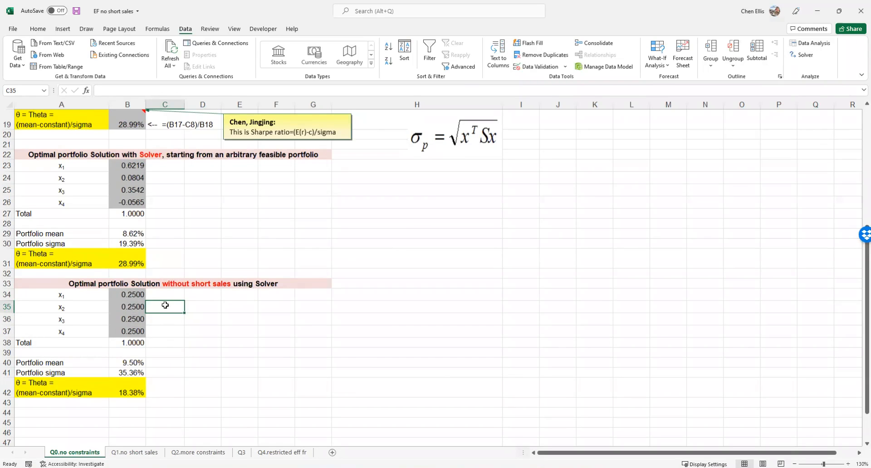
Run Solver to maximize $B$42 with GRG Nonlinear and keep its solution in B34:B37
{"action": "left_click", "coordinate": [132, 294]}
{"action": "left_click", "coordinate": [802, 54]}
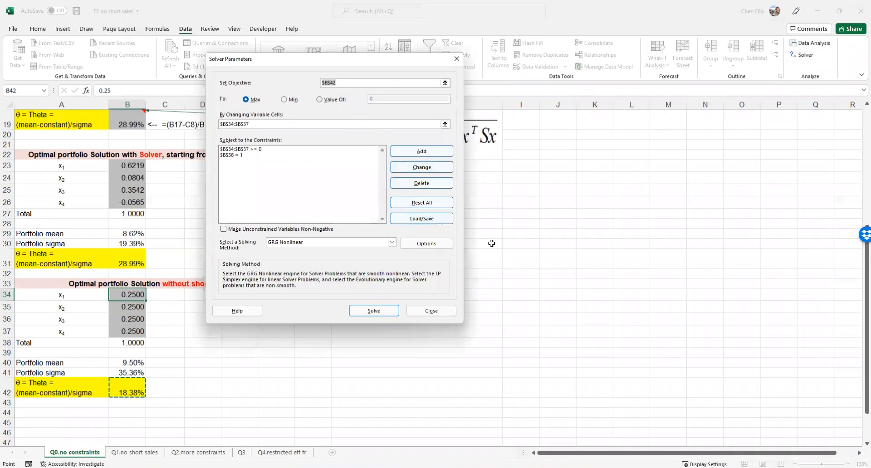
{"action": "left_click", "coordinate": [374, 310]}
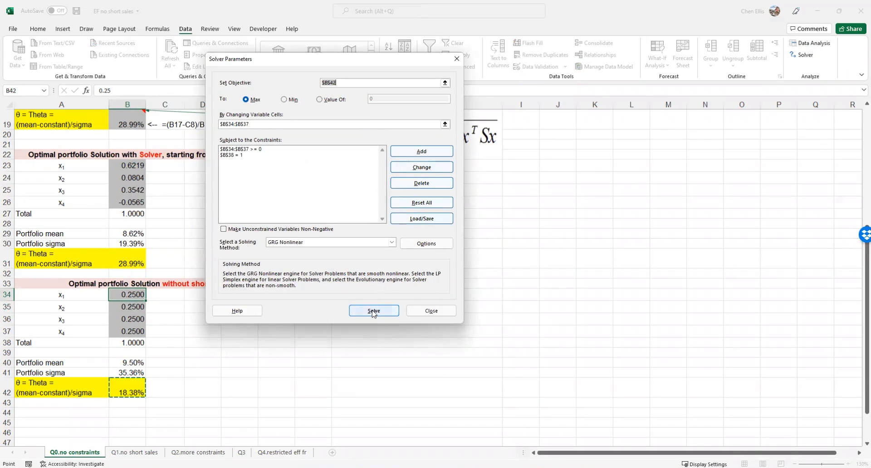
{"action": "left_click", "coordinate": [329, 256]}
{"action": "left_click", "coordinate": [232, 362]}
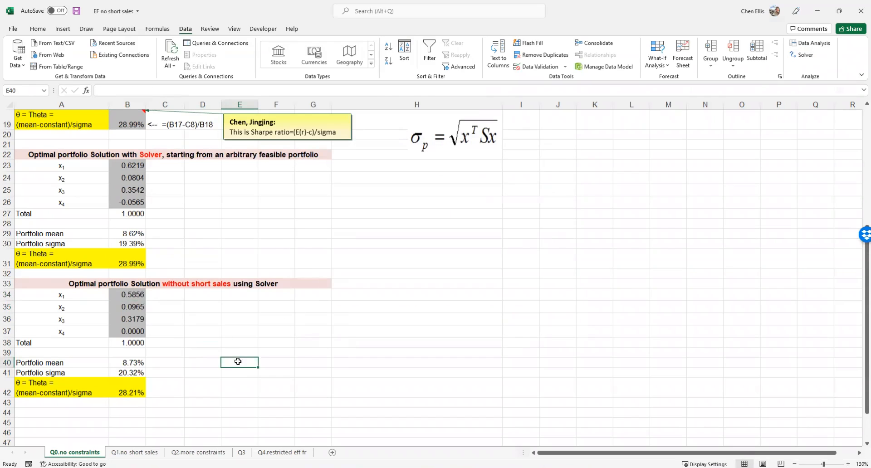
Compare the no-short-sales weights in B34:B37 with the unconstrained weights in B23:B26, especially x4
{"action": "left_click", "coordinate": [121, 295]}
{"action": "left_click", "coordinate": [126, 310]}
{"action": "left_click", "coordinate": [126, 179]}
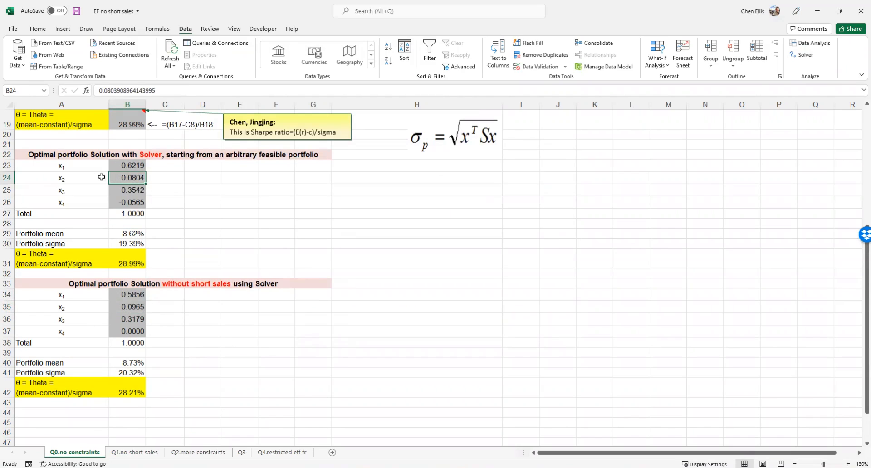
{"action": "left_click", "coordinate": [123, 190]}
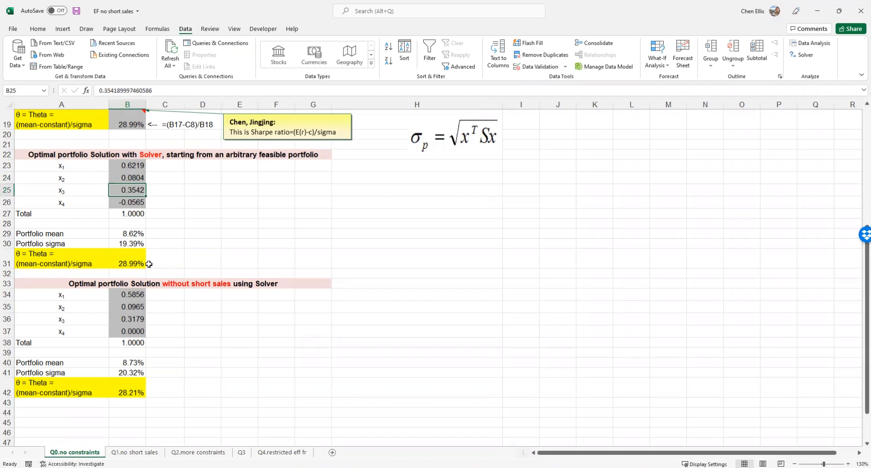
{"action": "left_click", "coordinate": [132, 321]}
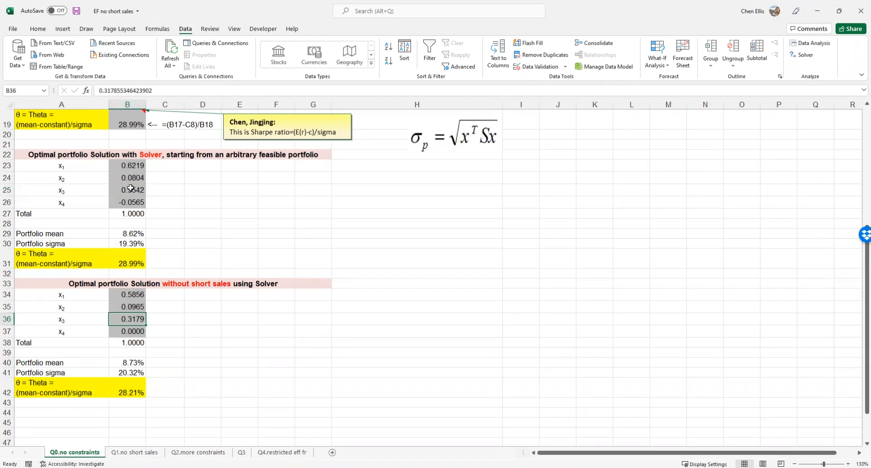
{"action": "left_click", "coordinate": [125, 335]}
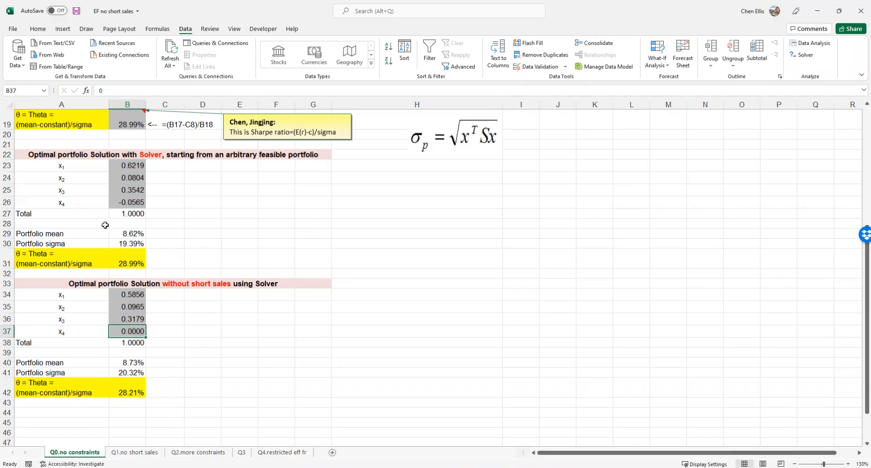
{"action": "left_click", "coordinate": [72, 202]}
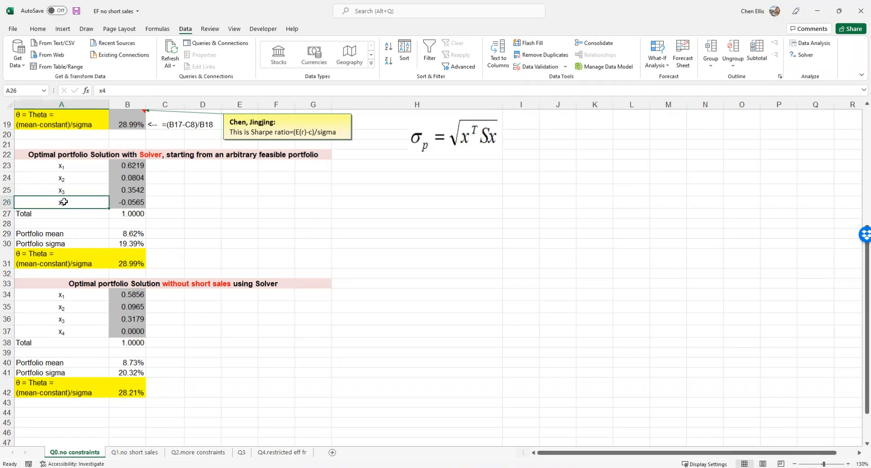
{"action": "left_click", "coordinate": [123, 332]}
{"action": "left_click", "coordinate": [174, 335]}
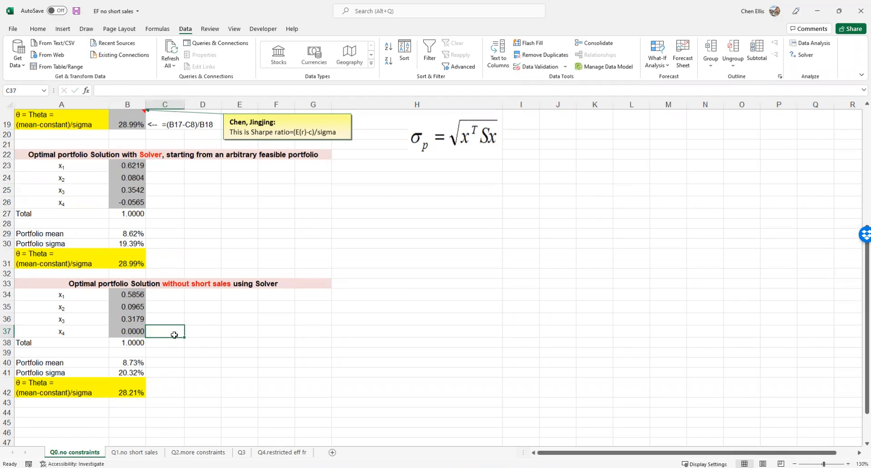
{"action": "left_click", "coordinate": [137, 330]}
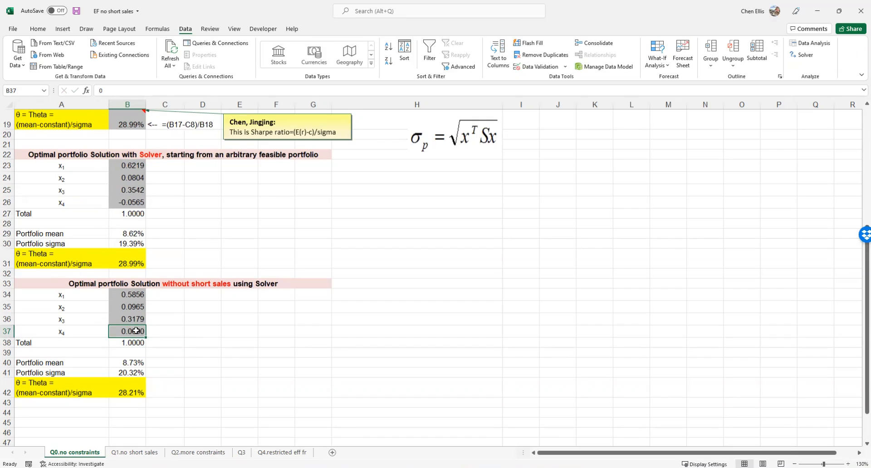
{"action": "left_click", "coordinate": [168, 331]}
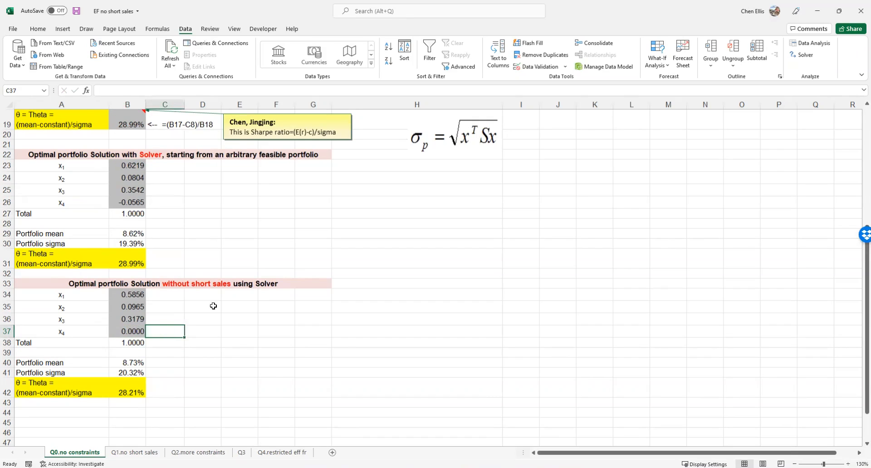
Compare the Sharpe ratios in B42 and B31 and check the constant c in C8
{"action": "left_click", "coordinate": [137, 385]}
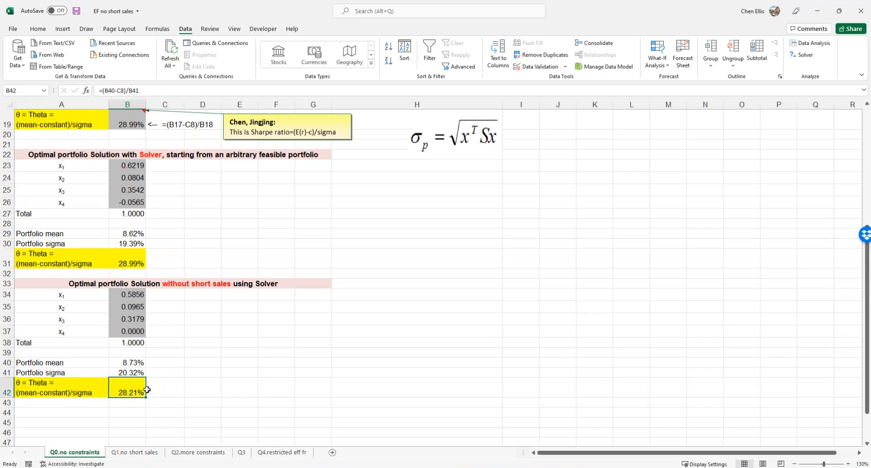
{"action": "left_click", "coordinate": [131, 261]}
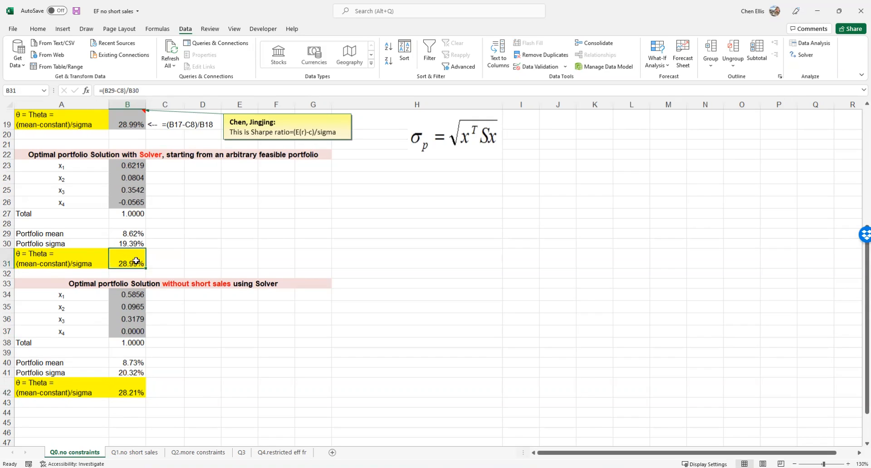
{"action": "scroll", "coordinate": [182, 260], "scroll_direction": "up", "scroll_amount": 4}
{"action": "left_click", "coordinate": [165, 125]}
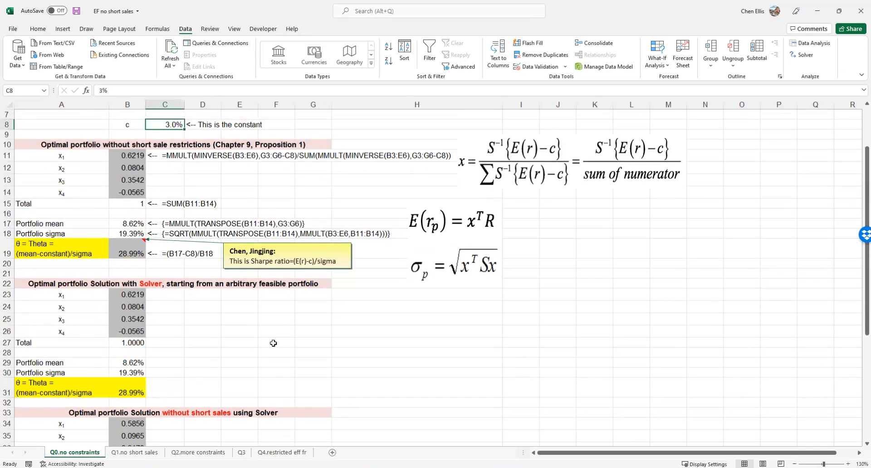